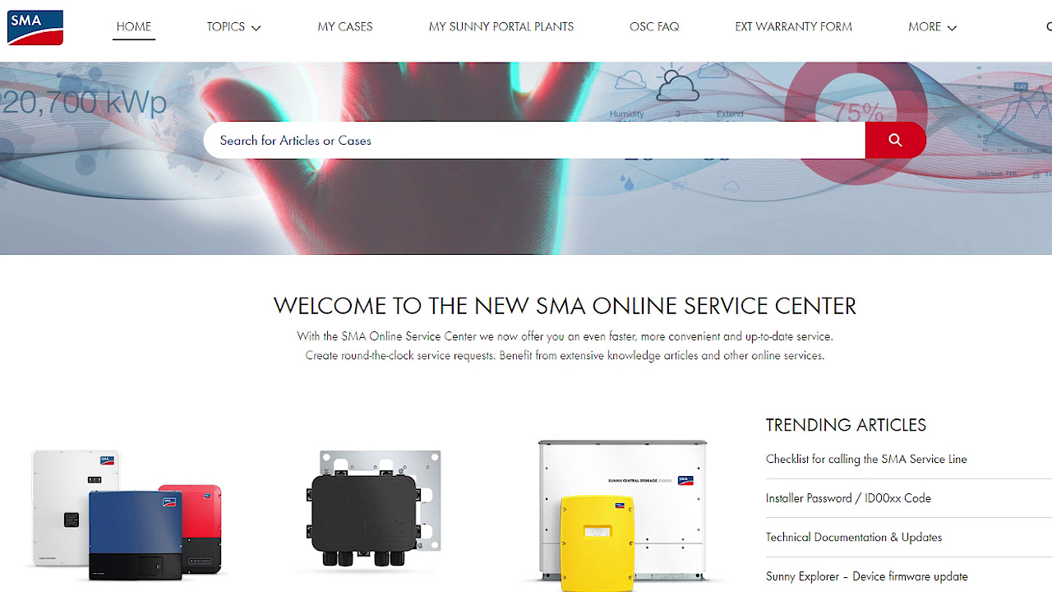
Step: Browse the Products, My Cases, My Sunny Portal Plants and additional-pages menus, including new-member registration
{"action": "left_click", "coordinate": [222, 28]}
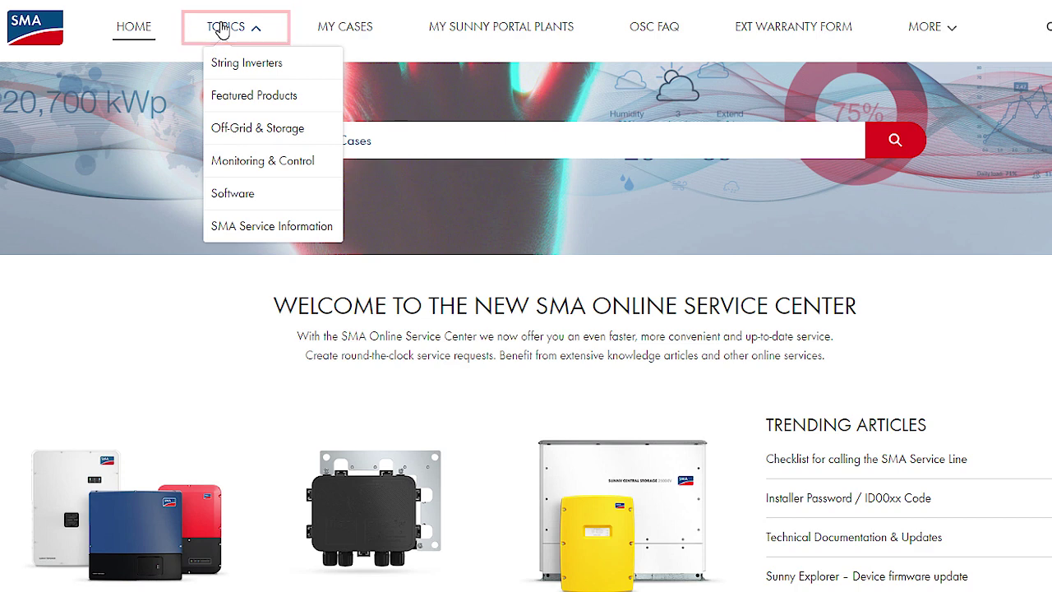
{"action": "left_click", "coordinate": [356, 32]}
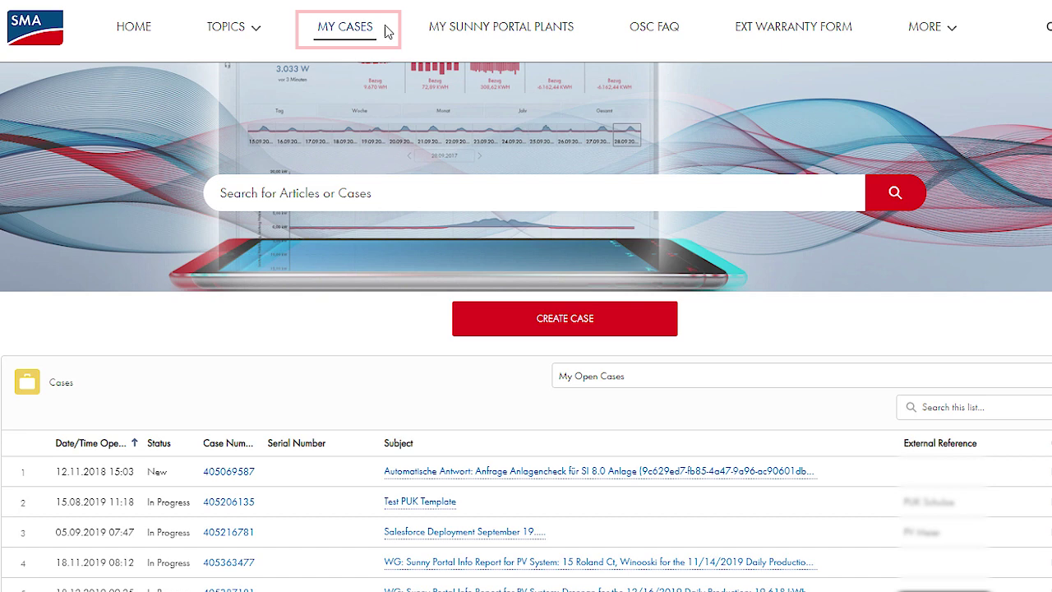
{"action": "left_click", "coordinate": [940, 38]}
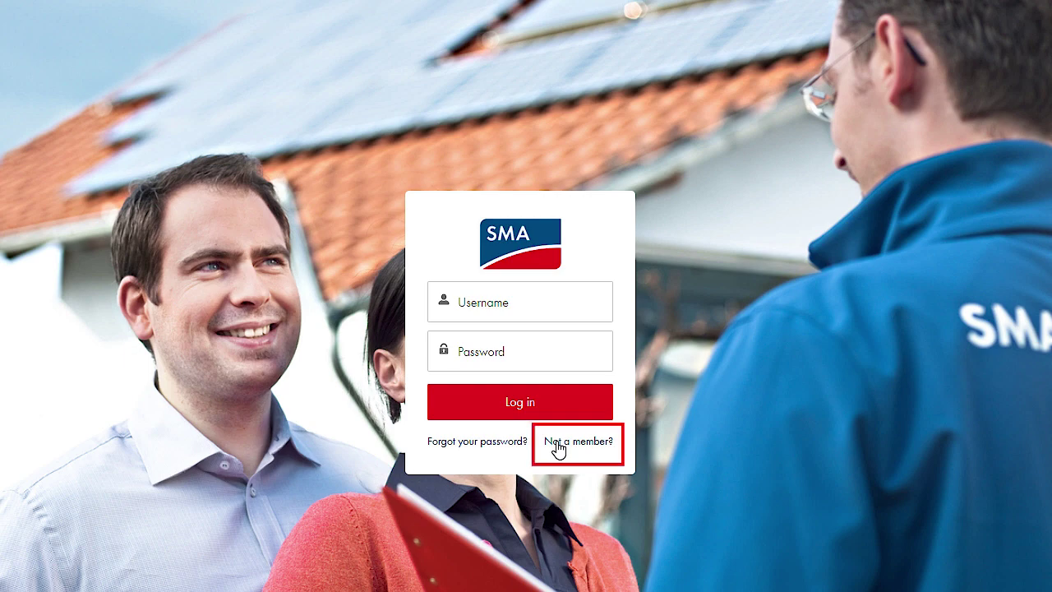
{"action": "left_click", "coordinate": [558, 448]}
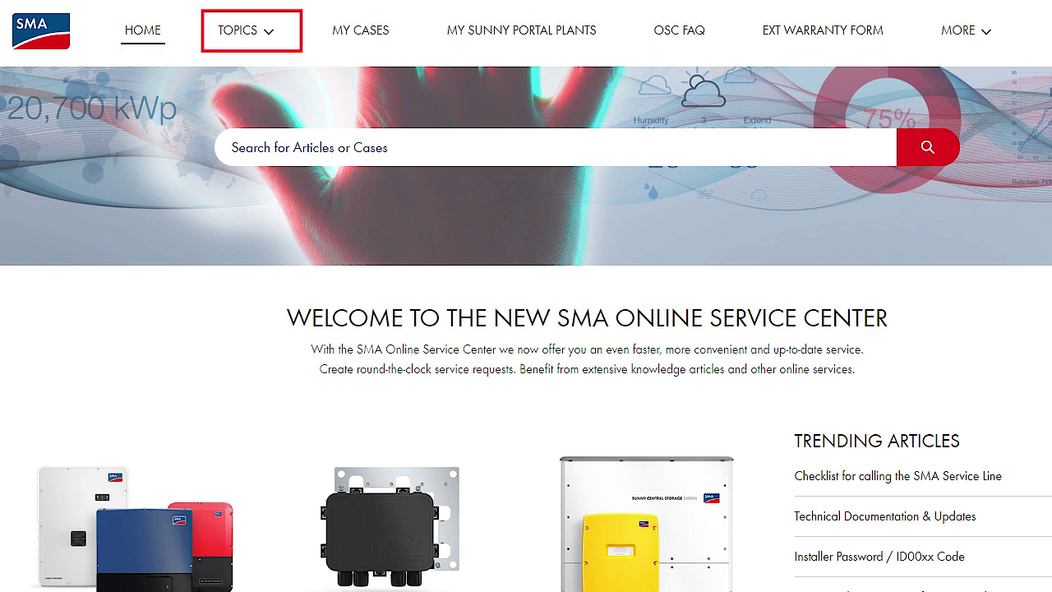
{"action": "left_click", "coordinate": [238, 32]}
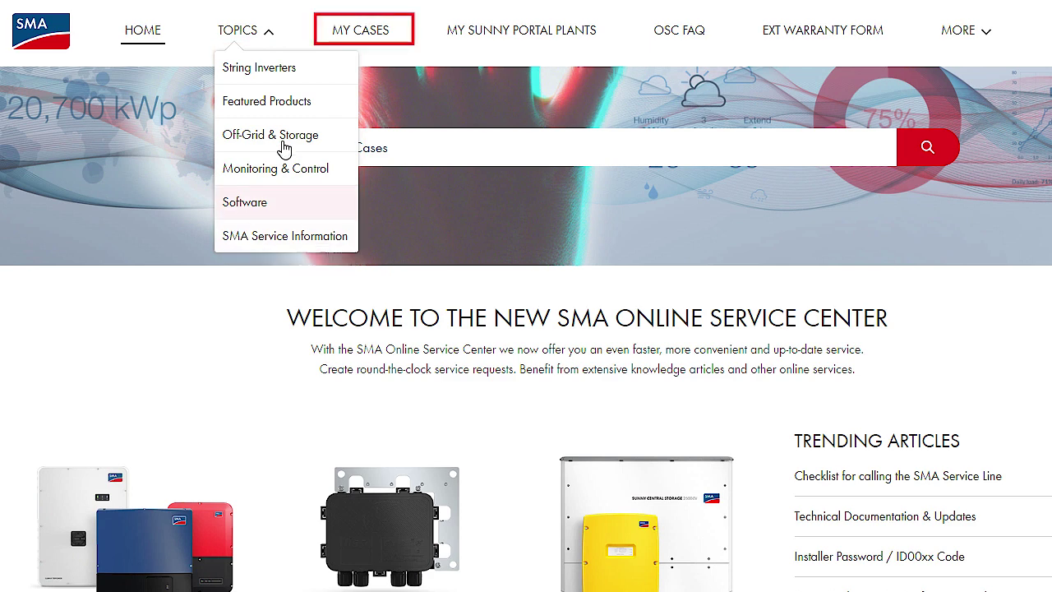
{"action": "left_click", "coordinate": [361, 37]}
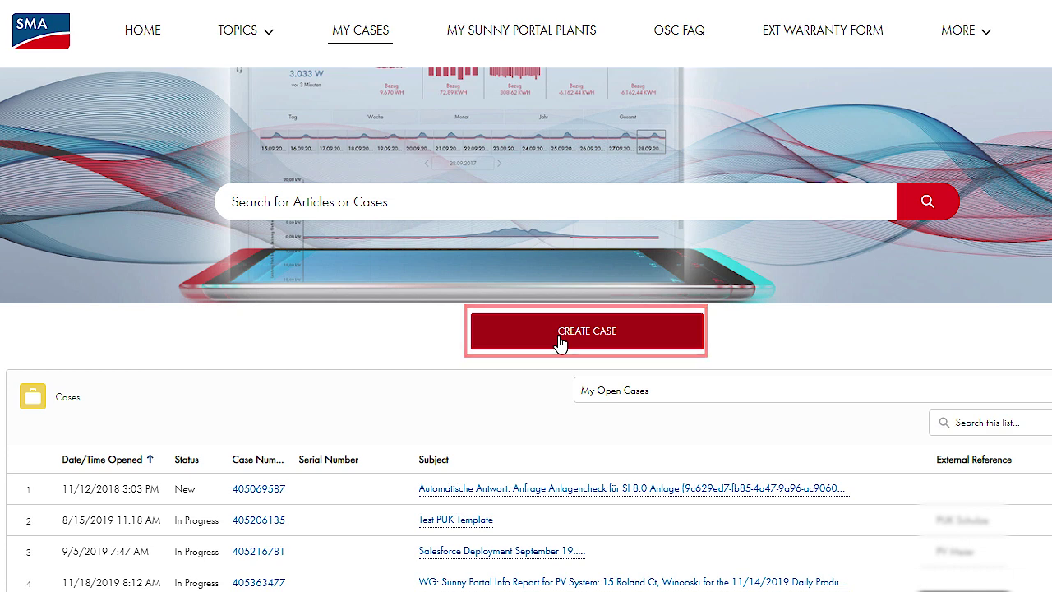
{"action": "left_click", "coordinate": [576, 39]}
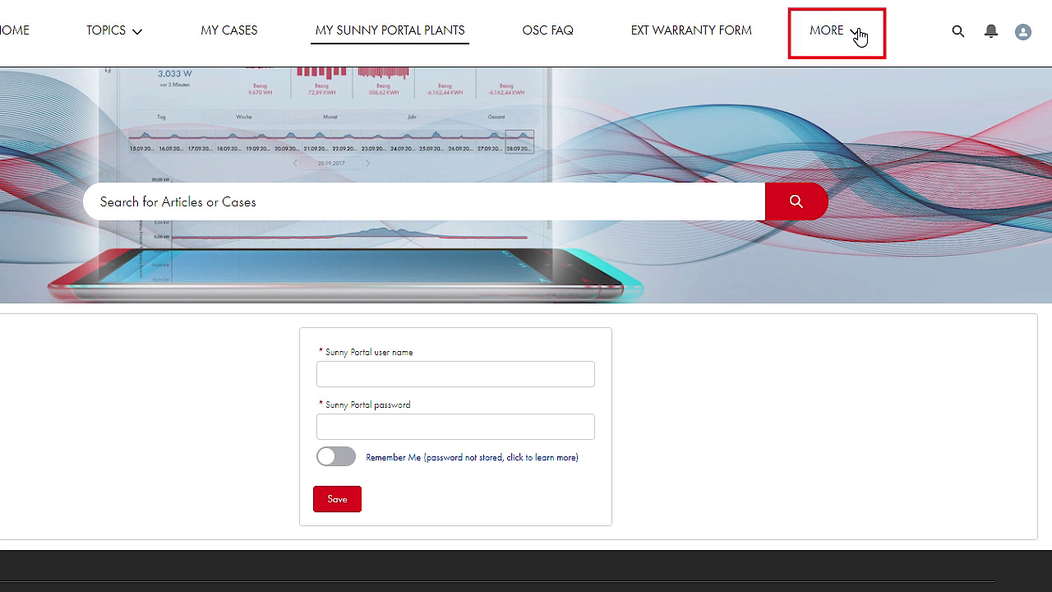
{"action": "left_click", "coordinate": [859, 36]}
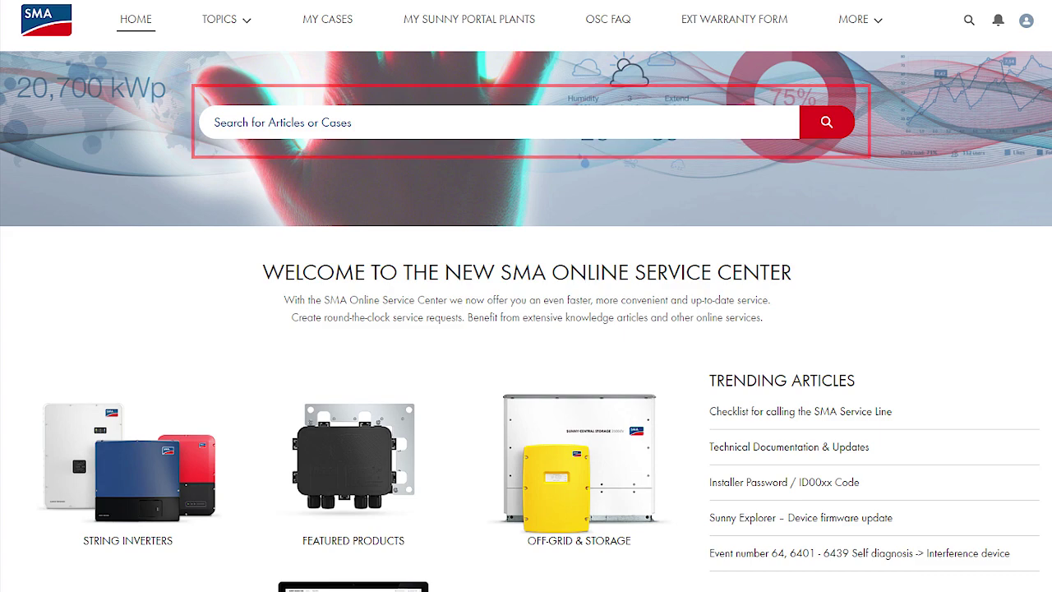
Step: Search for 'sunny tripower', then clear it and enter a case number instead
{"action": "type", "text": "s"}
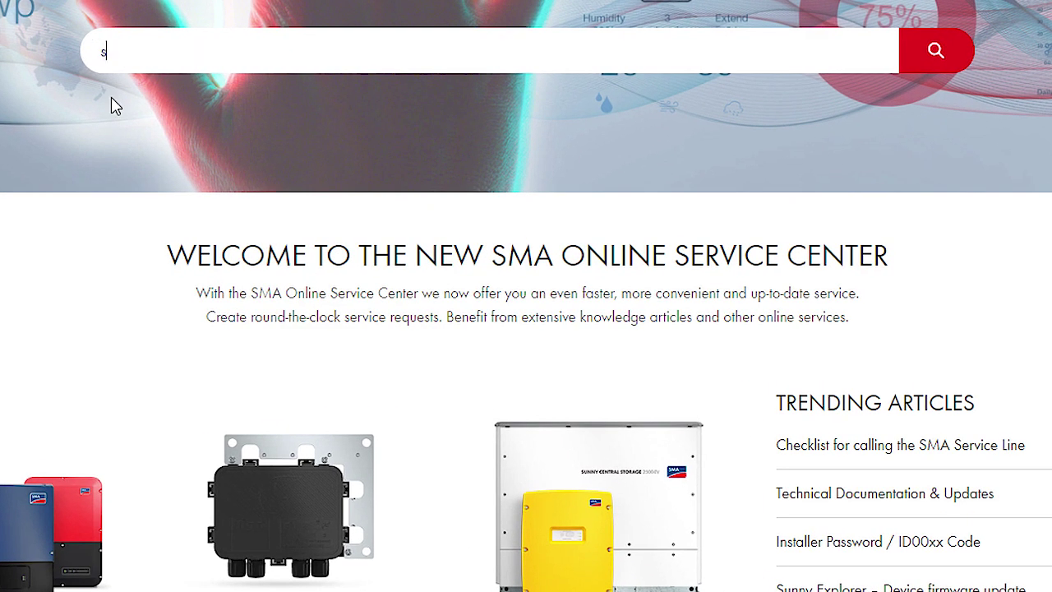
{"action": "type", "text": "unny tripower"}
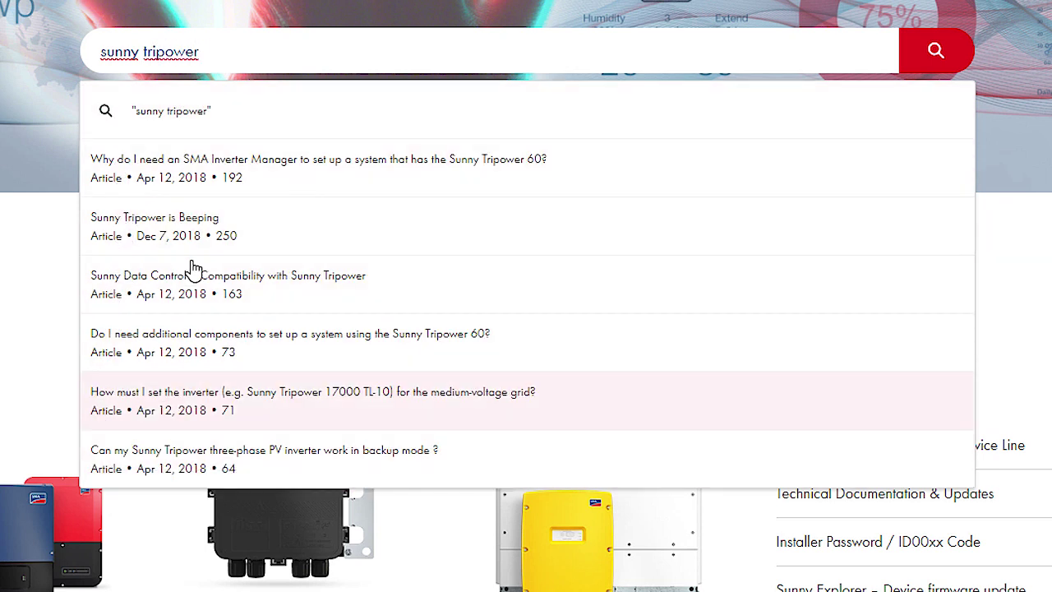
{"action": "left_click_drag", "start_coordinate": [200, 52], "coordinate": [2, 59]}
{"action": "key", "text": "BackSpace"}
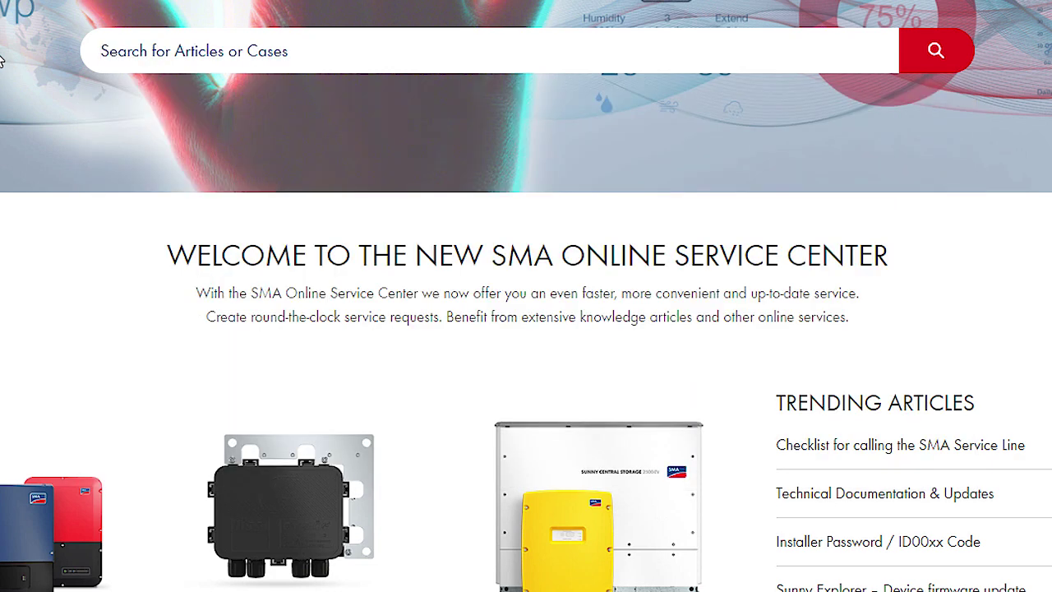
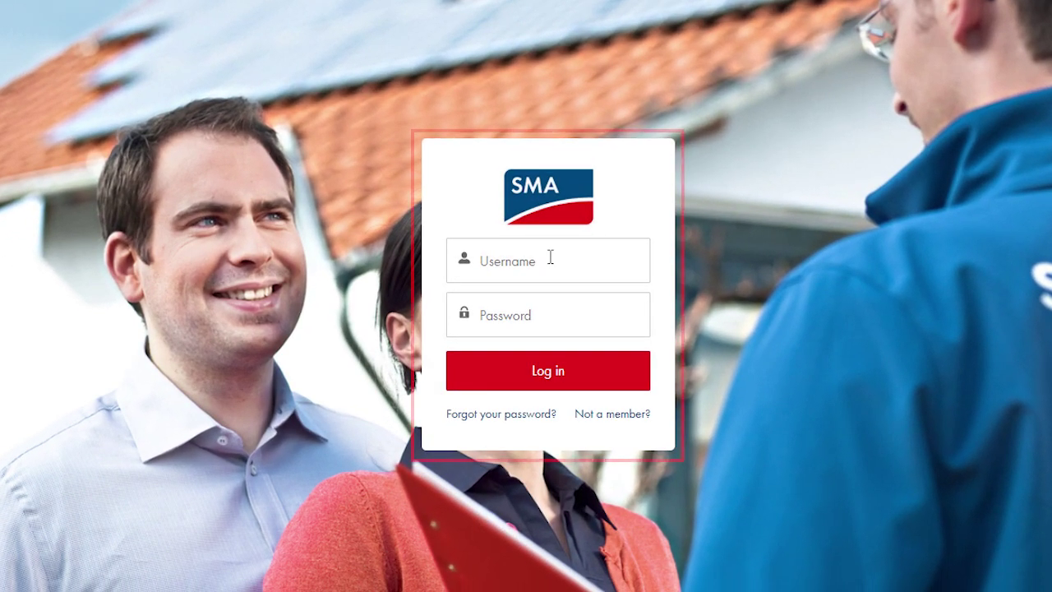
Step: Sign in to the service center with the account username and password
{"action": "left_click", "coordinate": [533, 382]}
{"action": "type", "text": "sandy_shunshine"}
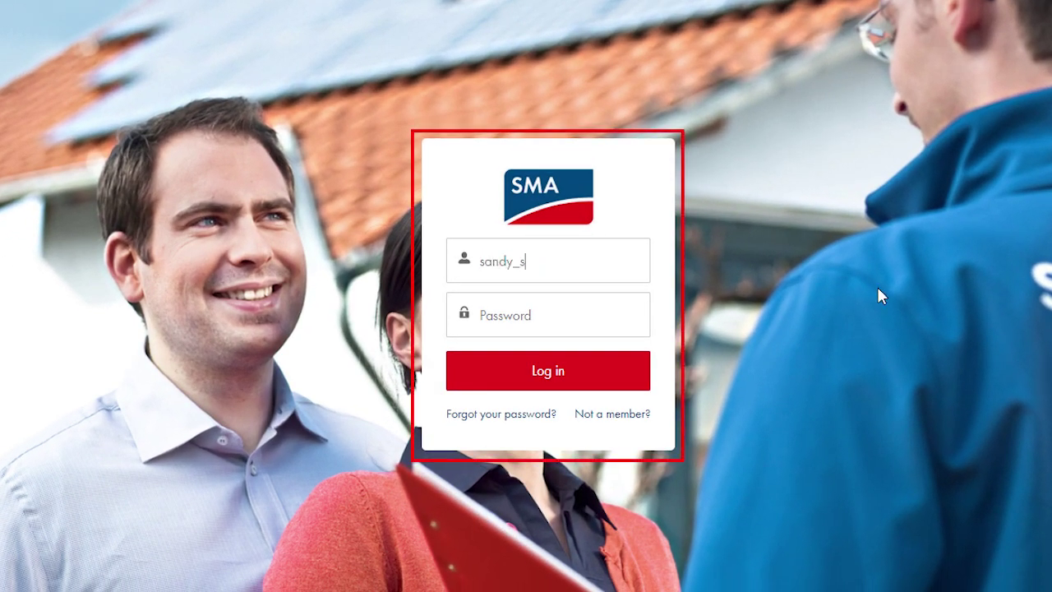
{"action": "left_click", "coordinate": [589, 332]}
{"action": "type", "text": "*******"}
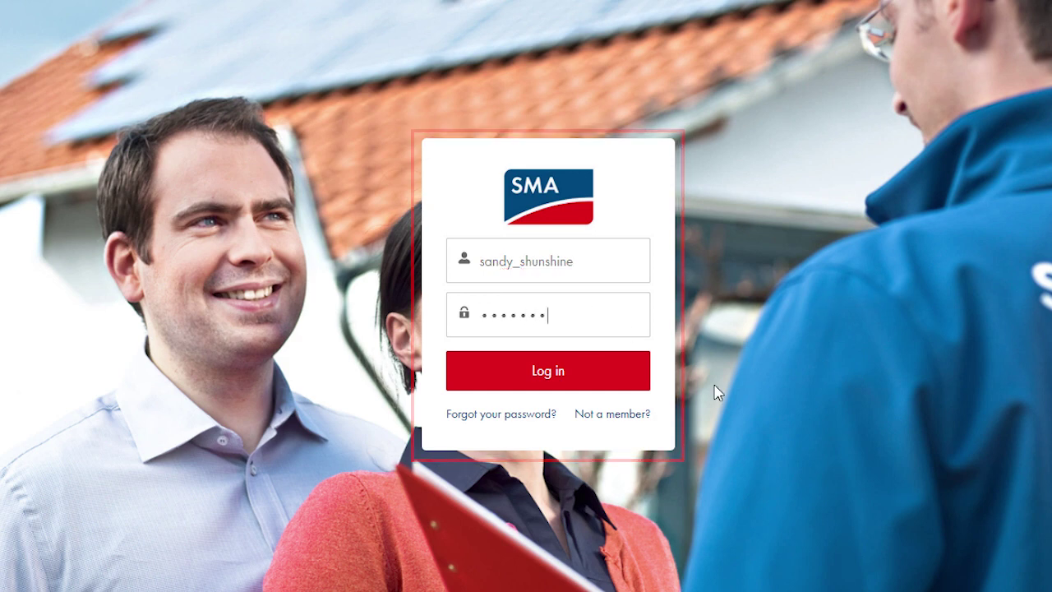
{"action": "left_click", "coordinate": [587, 385]}
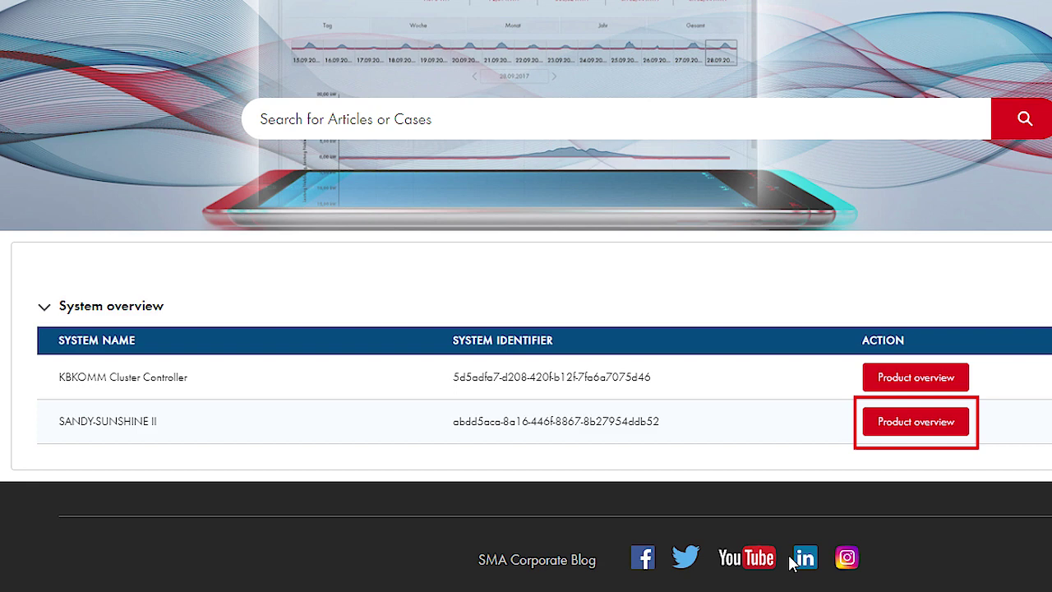
Step: Expand the Products list of the SANDY-SUNSHINE II plant and review their serial numbers
{"action": "left_click", "coordinate": [921, 423]}
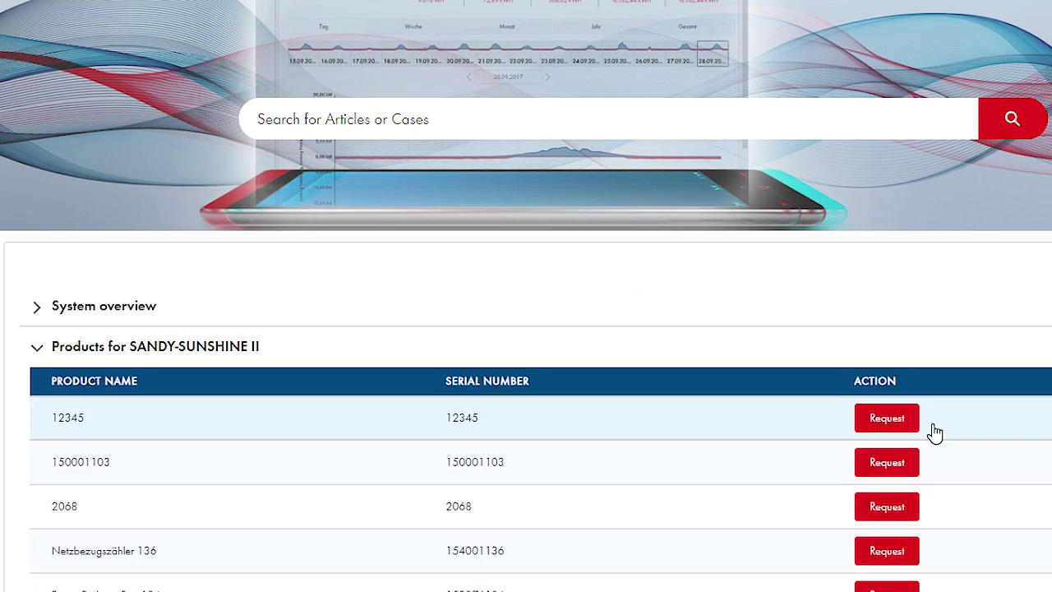
{"action": "scroll", "coordinate": [932, 432], "scroll_direction": "down", "scroll_amount": 1}
{"action": "scroll", "coordinate": [526, 329], "scroll_direction": "down", "scroll_amount": 2}
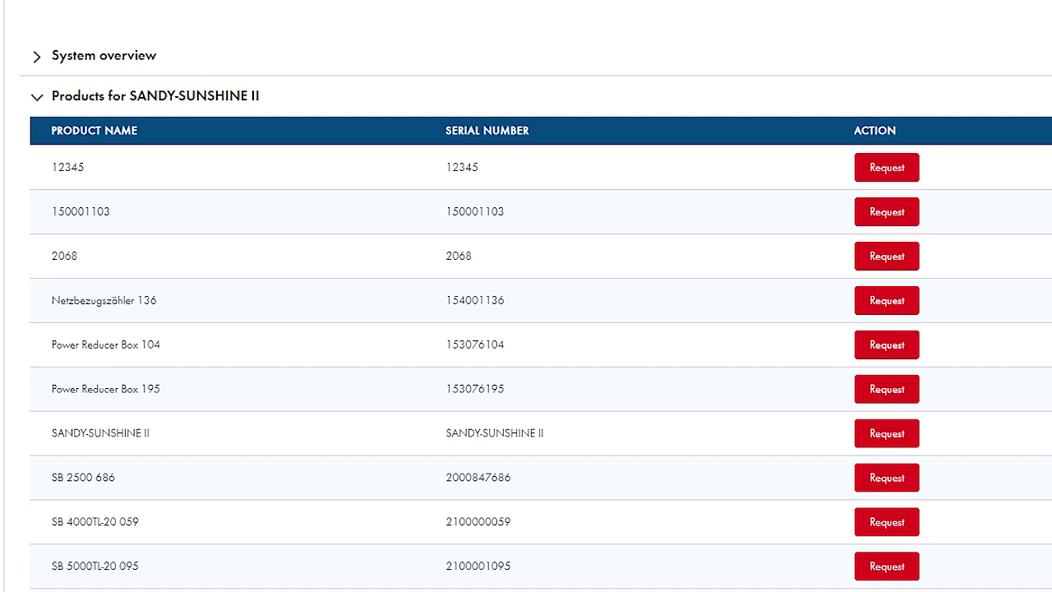
{"action": "scroll", "coordinate": [526, 329], "scroll_direction": "up", "scroll_amount": 4}
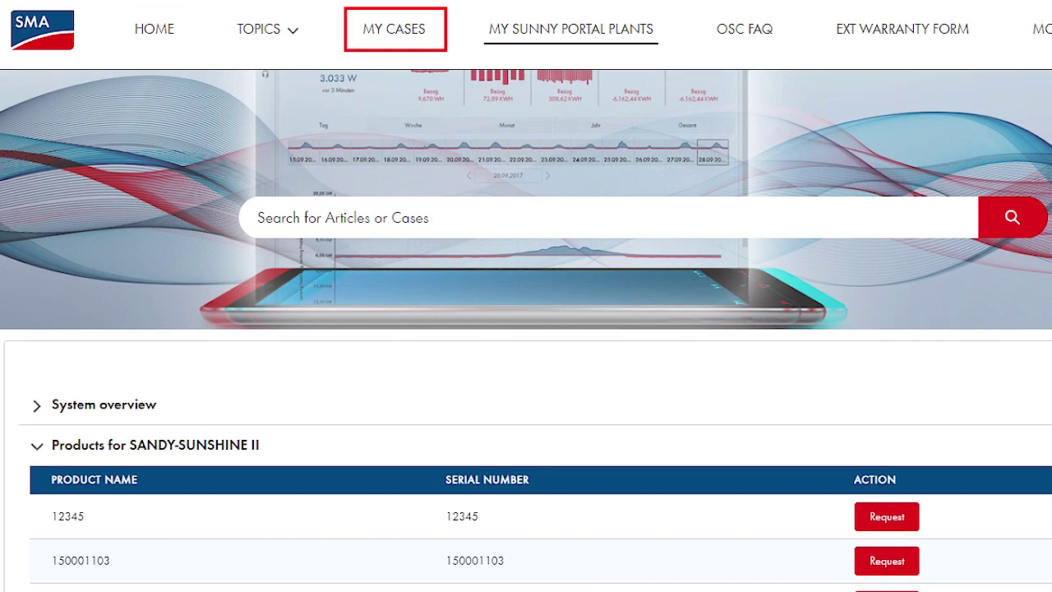
{"action": "left_click", "coordinate": [410, 38]}
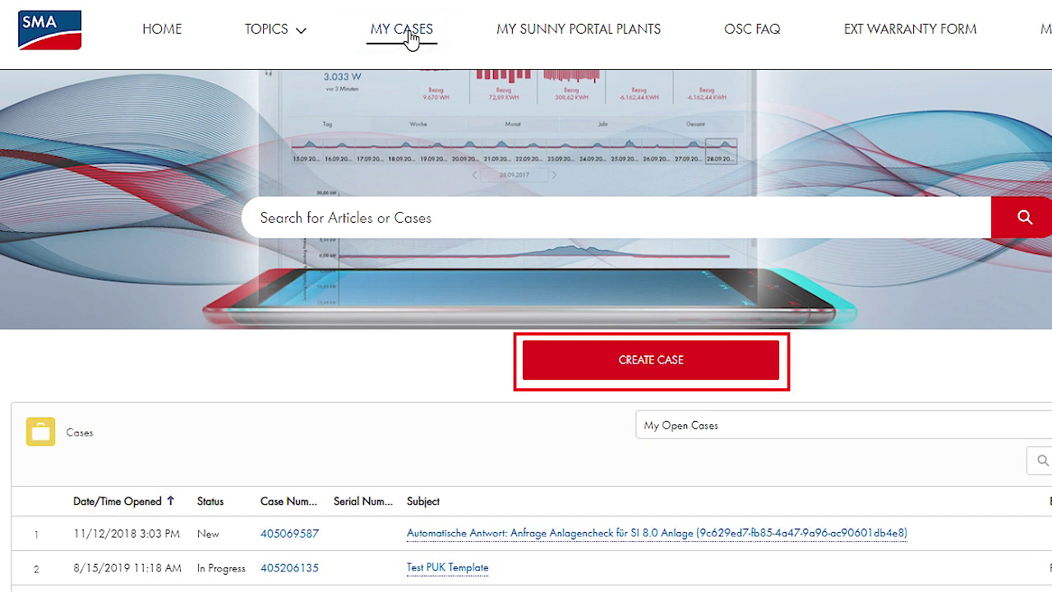
{"action": "left_click", "coordinate": [601, 365]}
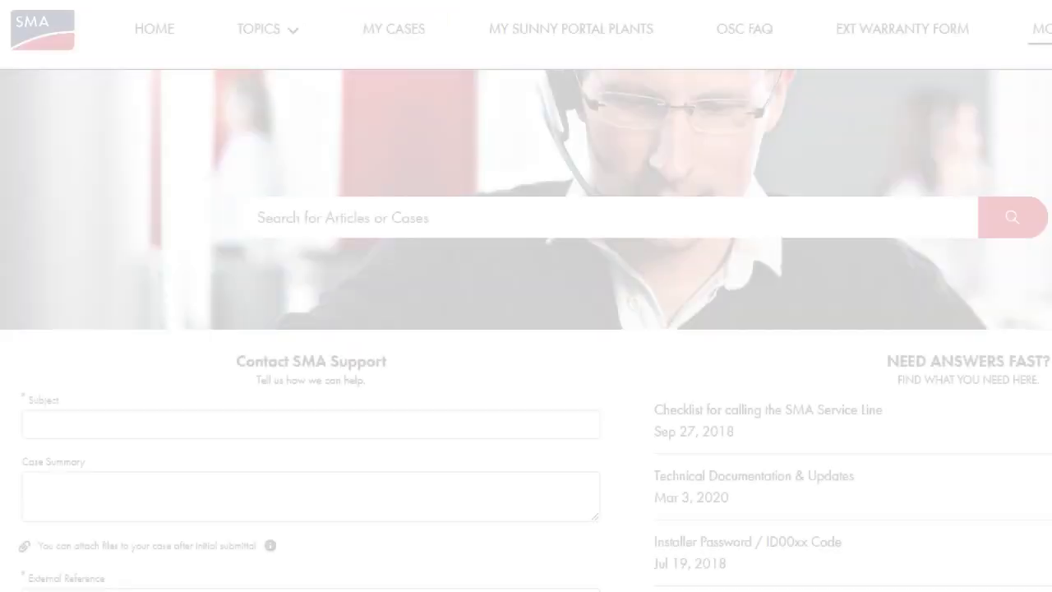
{"action": "left_click", "coordinate": [97, 239]}
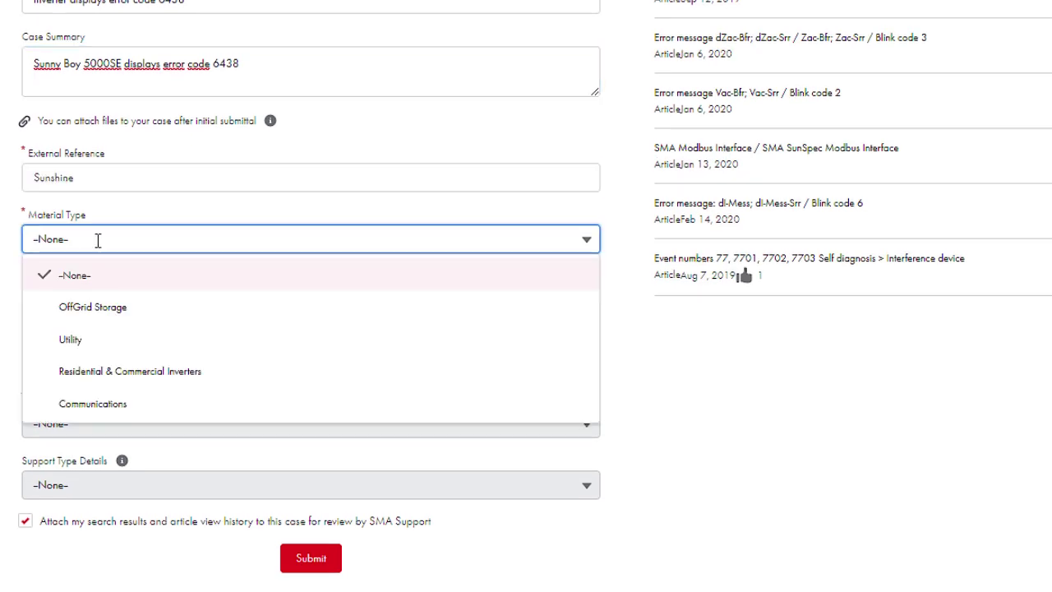
{"action": "left_click", "coordinate": [130, 371]}
{"action": "left_click", "coordinate": [155, 305]}
Step: Enter failure code 6438, support type Defective Device – Inverter with event/error code details, and submit
{"action": "left_click", "coordinate": [155, 357]}
{"action": "type", "text": "6438"}
{"action": "left_click", "coordinate": [147, 423]}
{"action": "left_click", "coordinate": [141, 566]}
{"action": "left_click", "coordinate": [148, 485]}
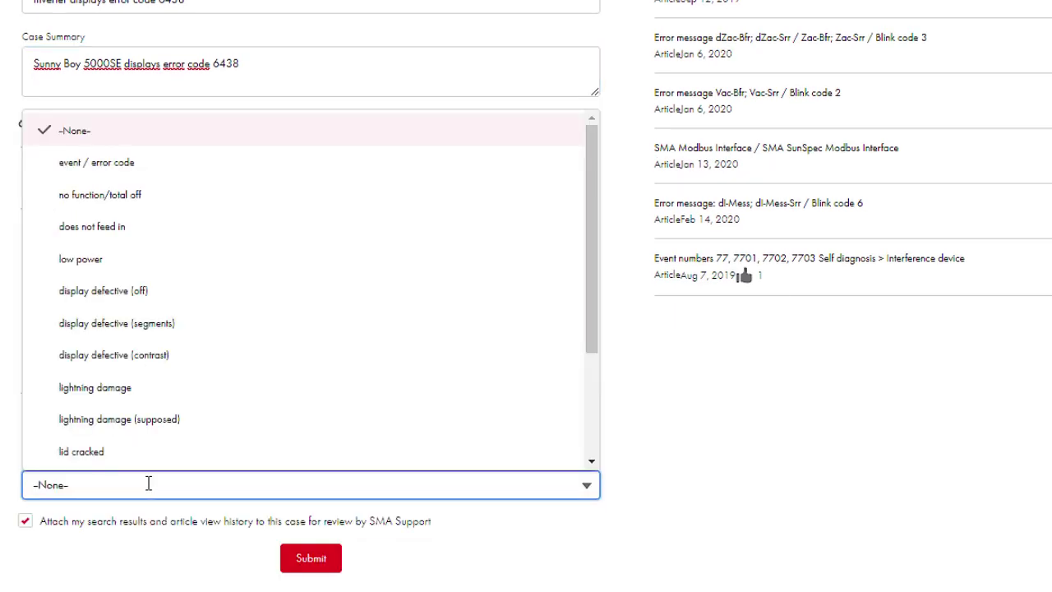
{"action": "left_click", "coordinate": [116, 162]}
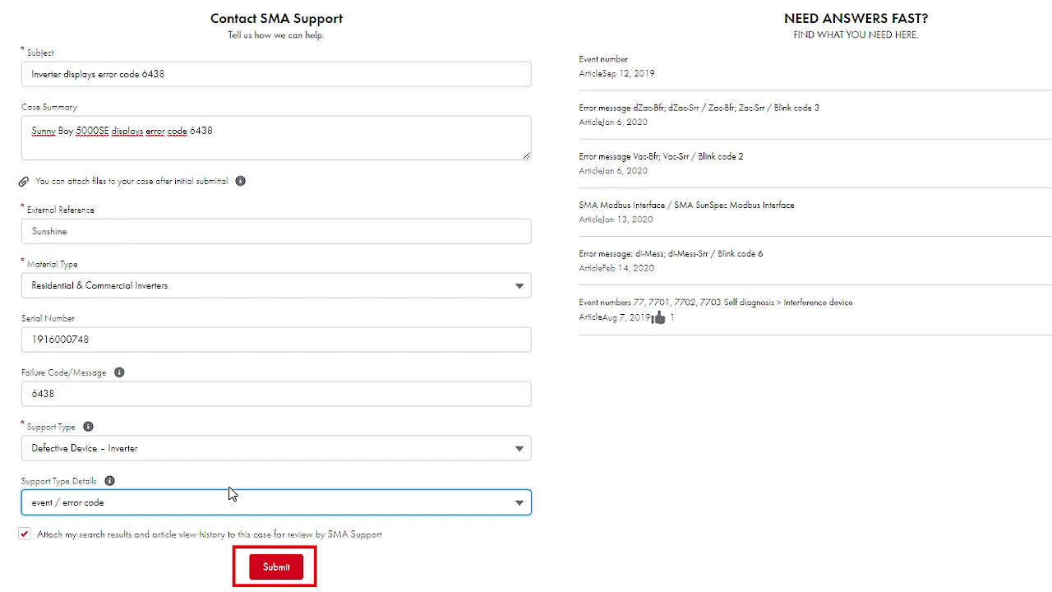
{"action": "left_click", "coordinate": [278, 567]}
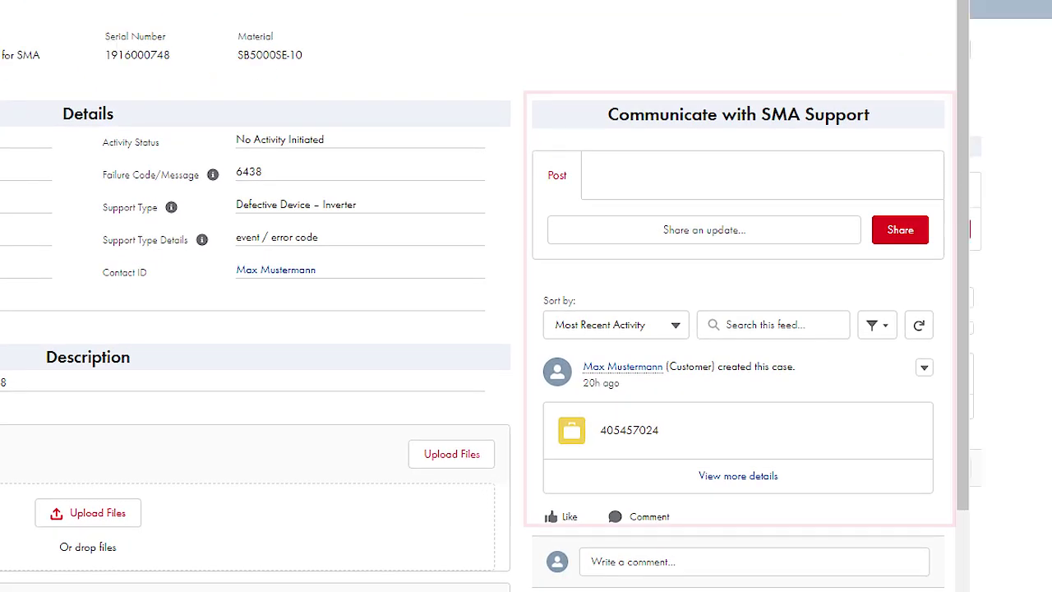
Step: Share 'When will the device be replaced?' on the case and like the SMA Service Team's reply
{"action": "left_click", "coordinate": [710, 236]}
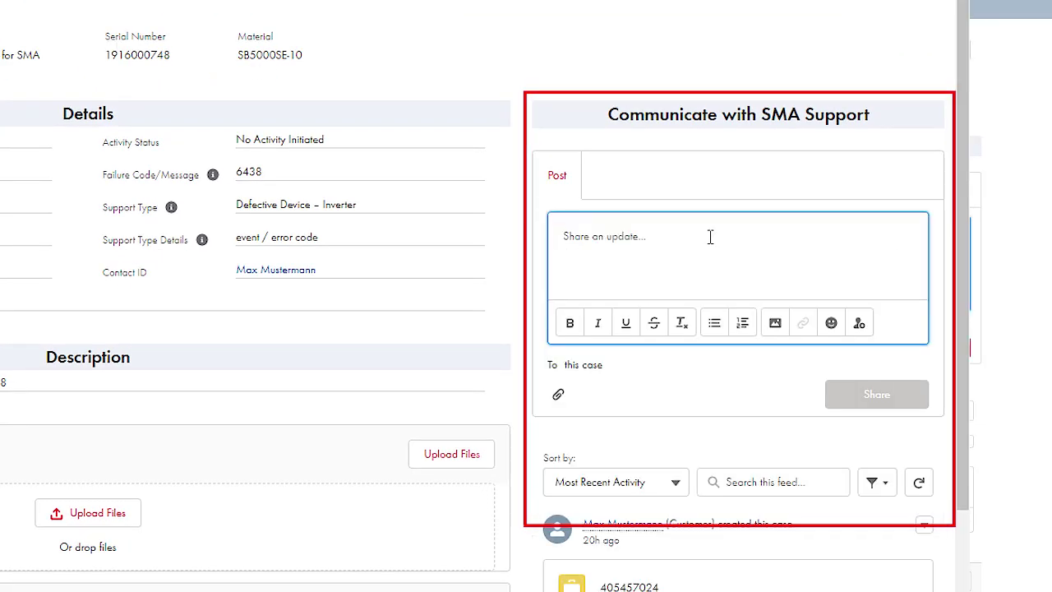
{"action": "type", "text": "When will the dev"}
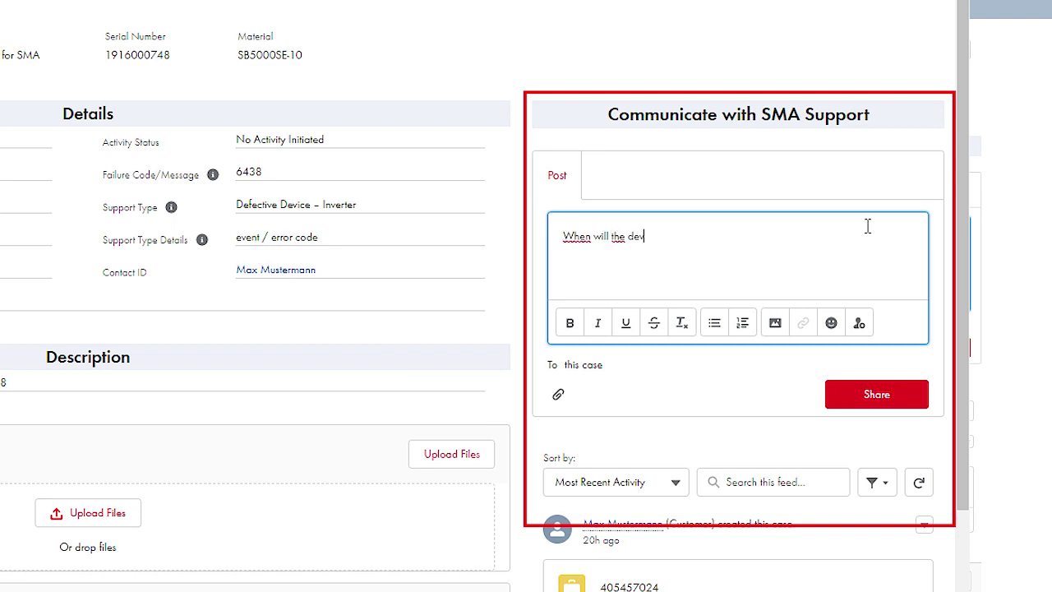
{"action": "type", "text": "ice be replaced?"}
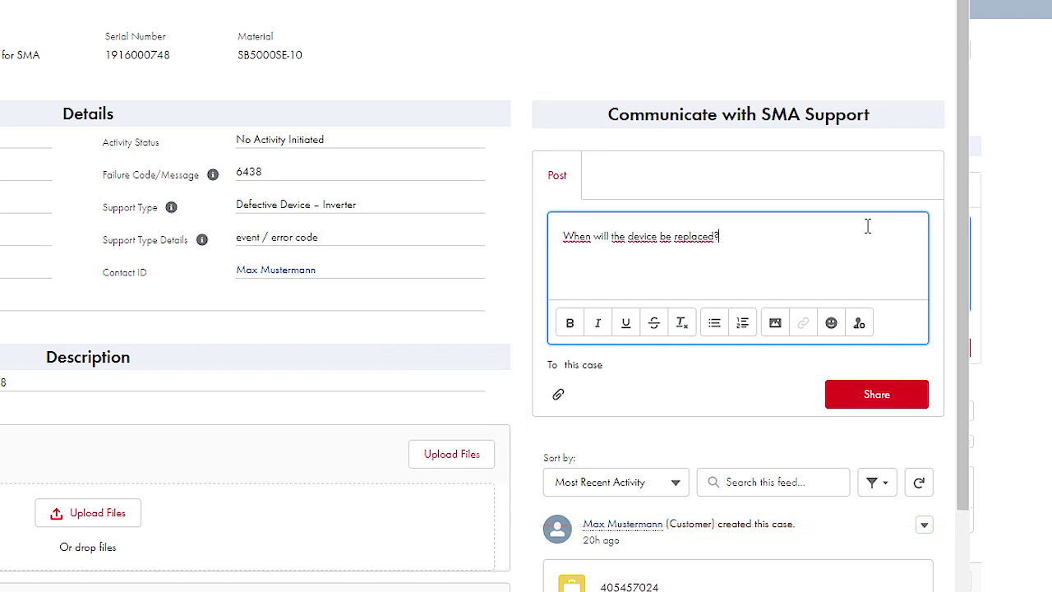
{"action": "left_click", "coordinate": [900, 396]}
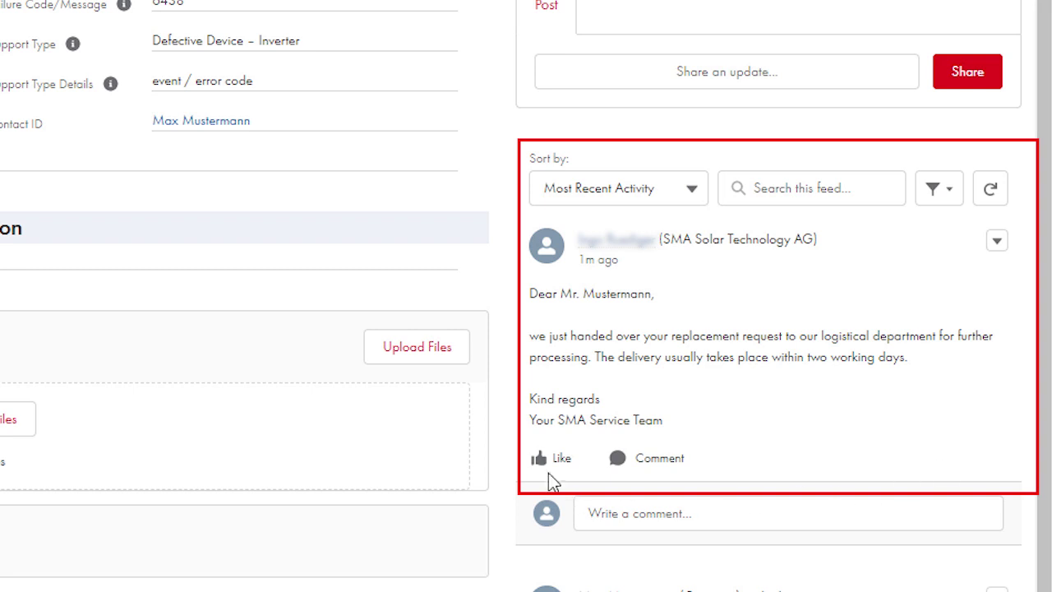
{"action": "left_click", "coordinate": [541, 461]}
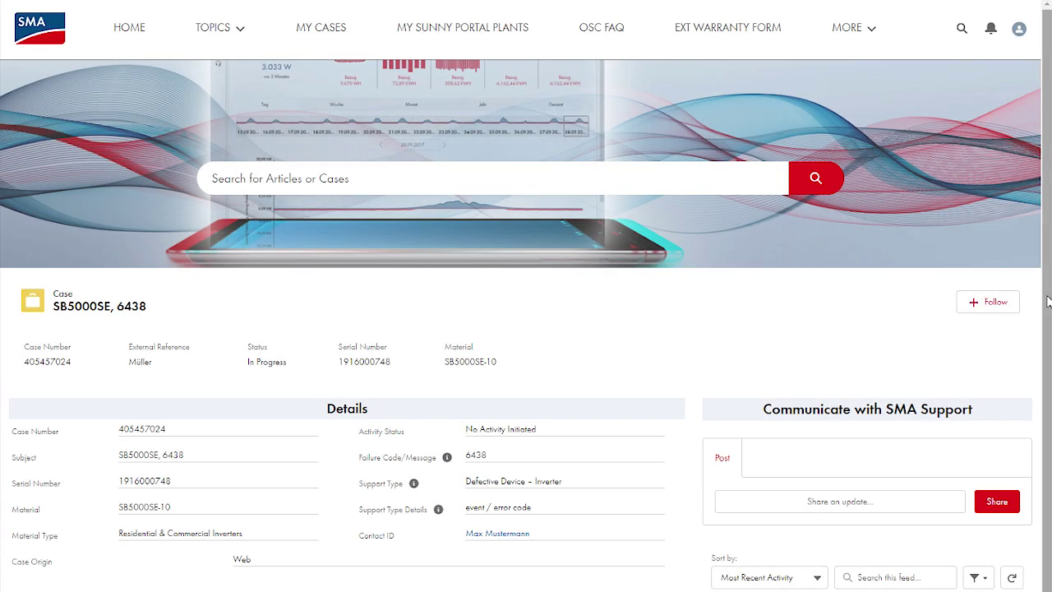
Step: Request an exchange keeping the default shipping address, accept the terms, and reach the summary
{"action": "scroll", "coordinate": [1048, 302], "scroll_direction": "down", "scroll_amount": 6}
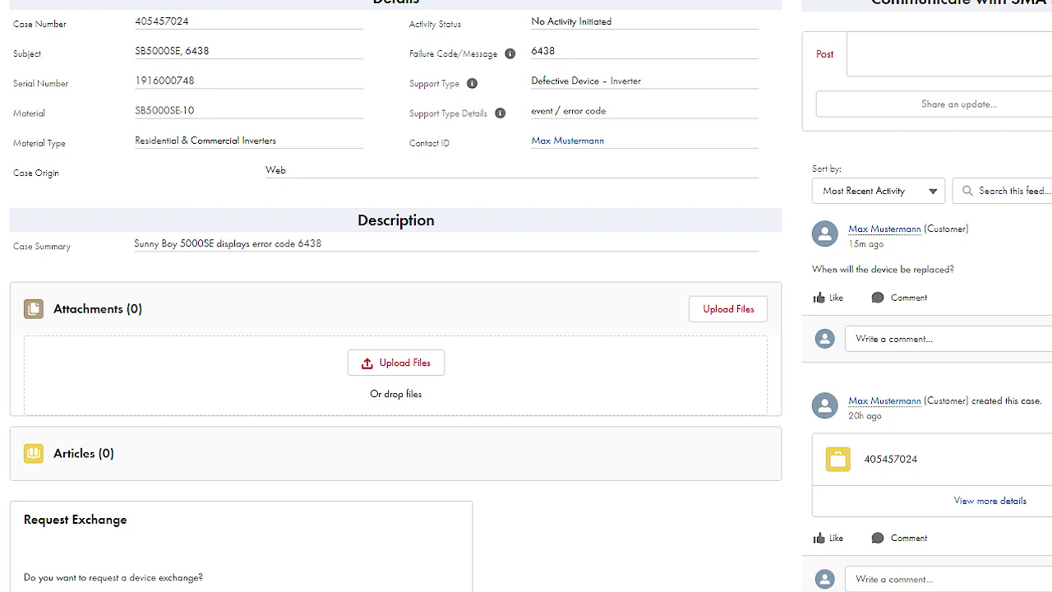
{"action": "scroll", "coordinate": [592, 485], "scroll_direction": "down", "scroll_amount": 3}
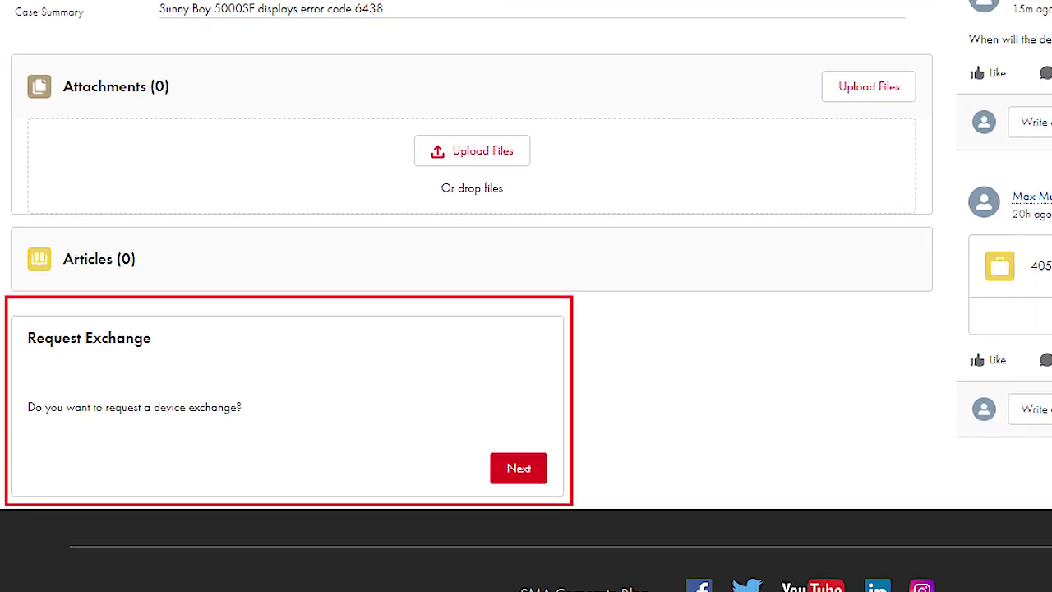
{"action": "left_click", "coordinate": [500, 469]}
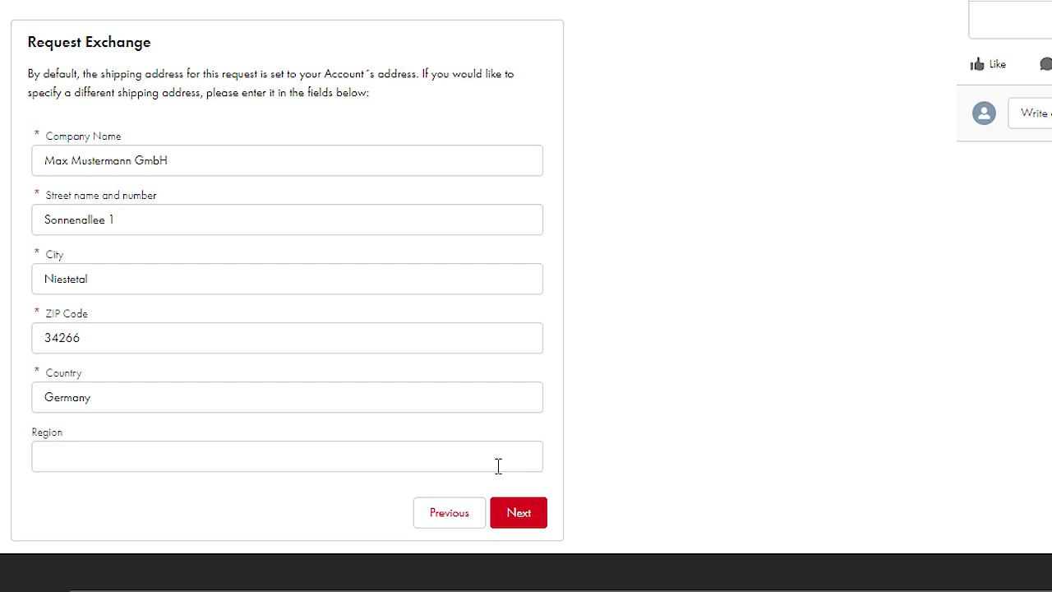
{"action": "left_click", "coordinate": [505, 513]}
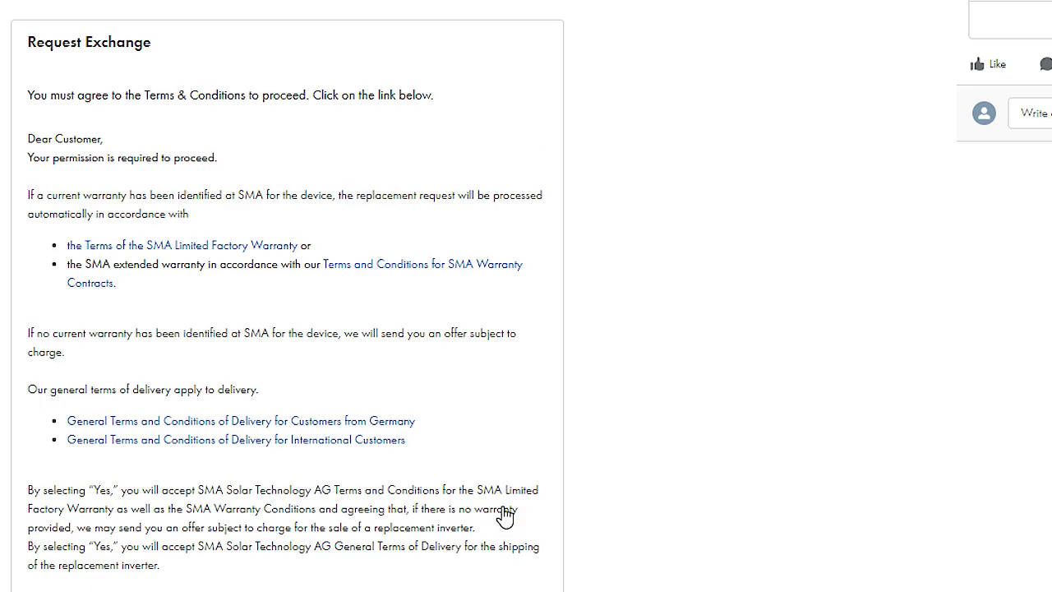
{"action": "scroll", "coordinate": [504, 514], "scroll_direction": "down", "scroll_amount": 3}
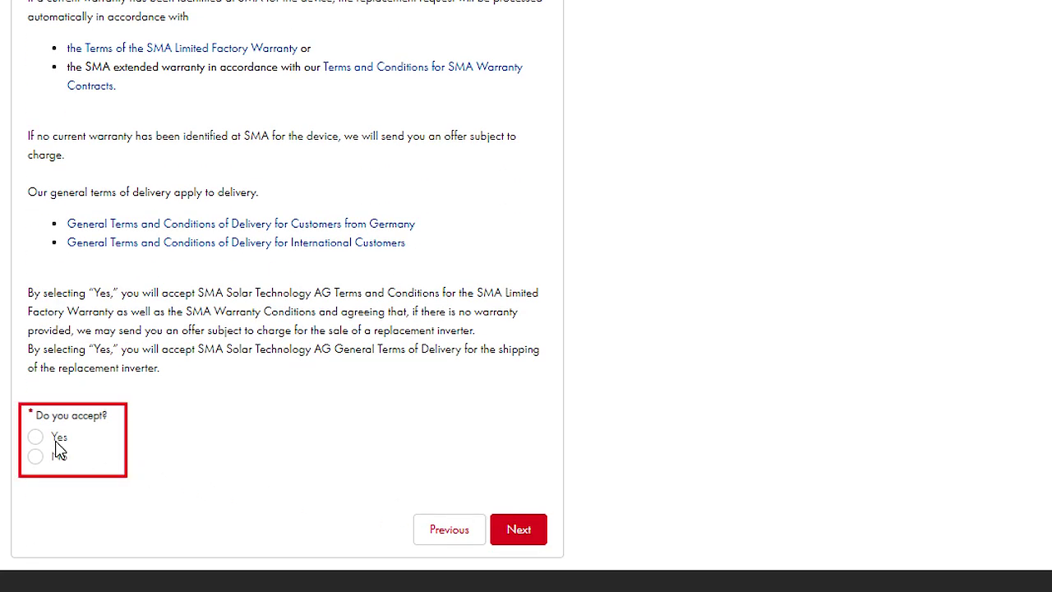
{"action": "left_click", "coordinate": [37, 437]}
{"action": "left_click", "coordinate": [522, 531]}
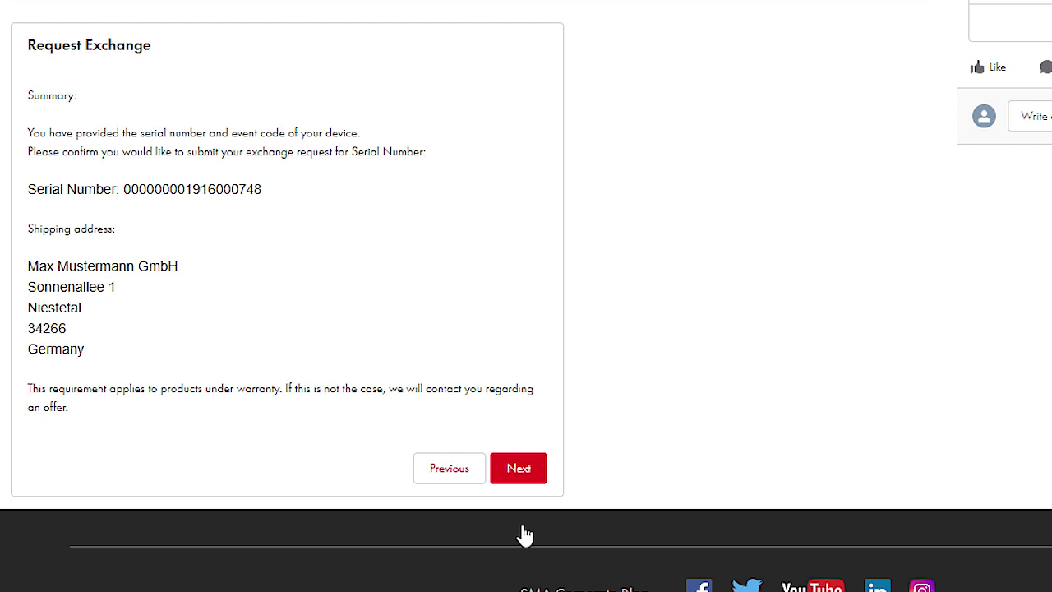